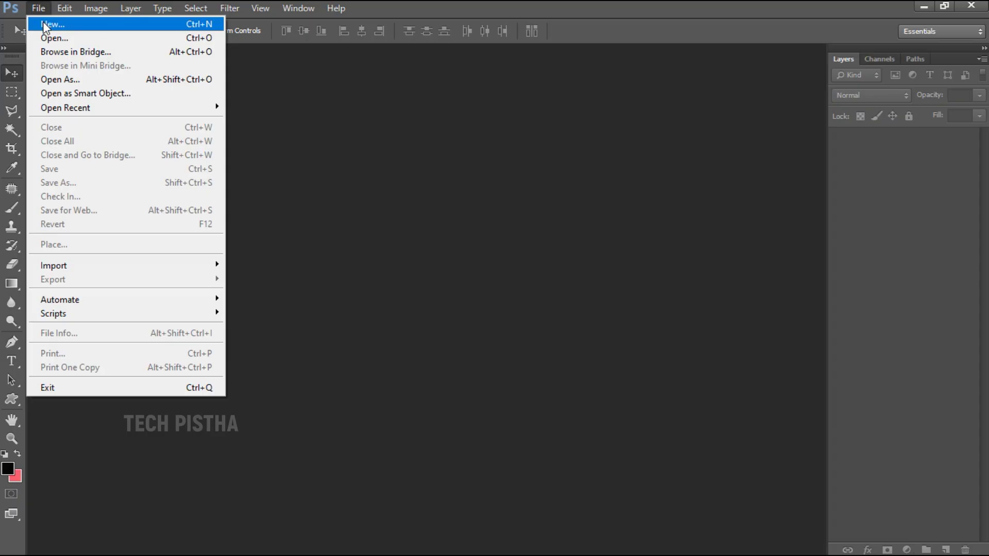
Step: Open the File menu to start a new document
{"action": "left_click", "coordinate": [46, 25]}
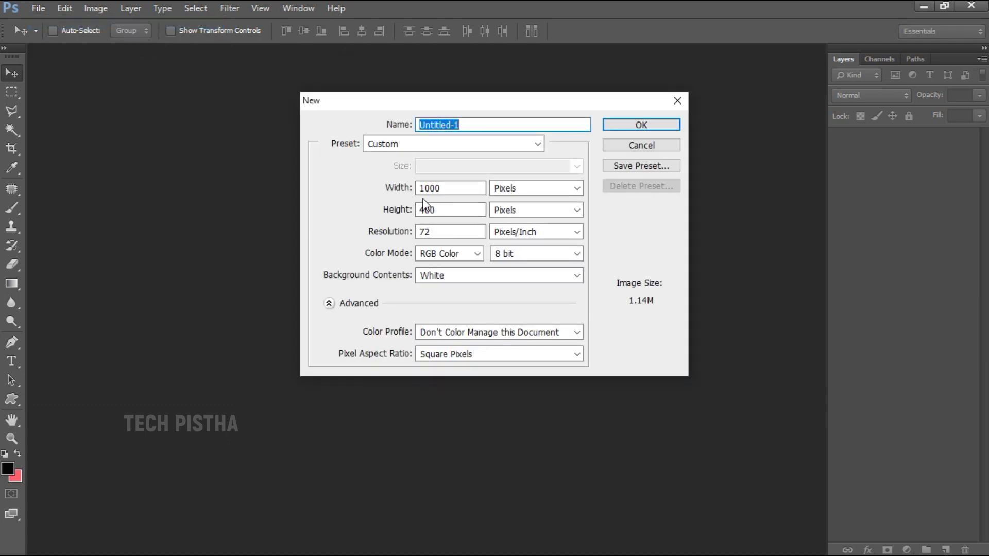
Step: Create a new 1000 × 400 px document at 72 pixels/inch
{"action": "double_click", "coordinate": [443, 231]}
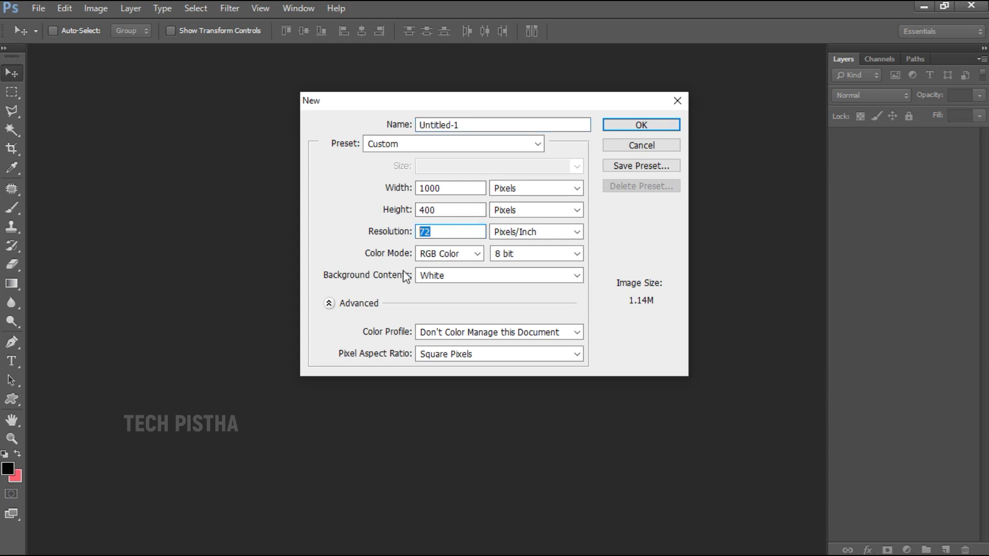
{"action": "type", "text": "300"}
{"action": "left_click_drag", "start_coordinate": [410, 236], "coordinate": [392, 256]}
{"action": "type", "text": "72"}
{"action": "left_click", "coordinate": [641, 126]}
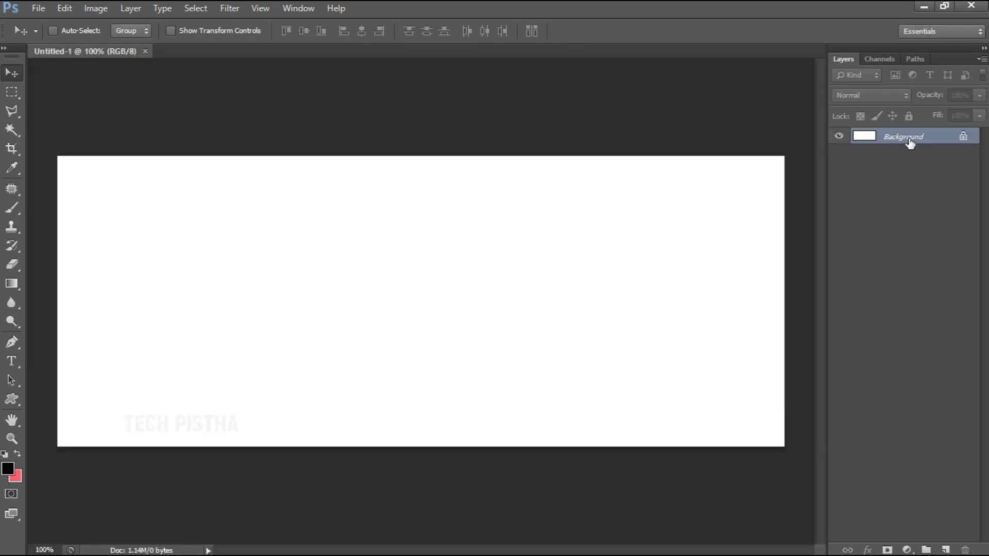
Step: Convert the locked Background into an editable Layer 0
{"action": "double_click", "coordinate": [909, 140]}
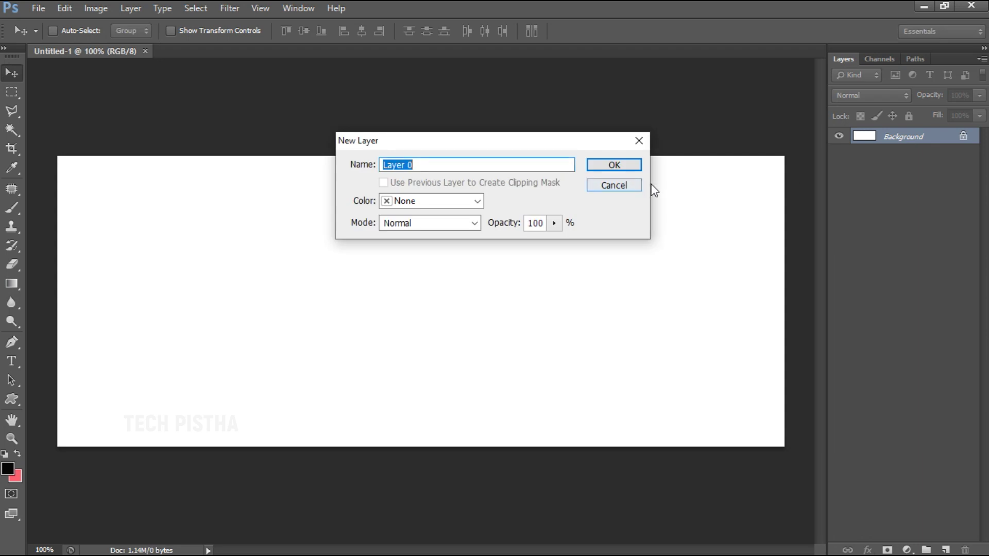
{"action": "left_click", "coordinate": [620, 169]}
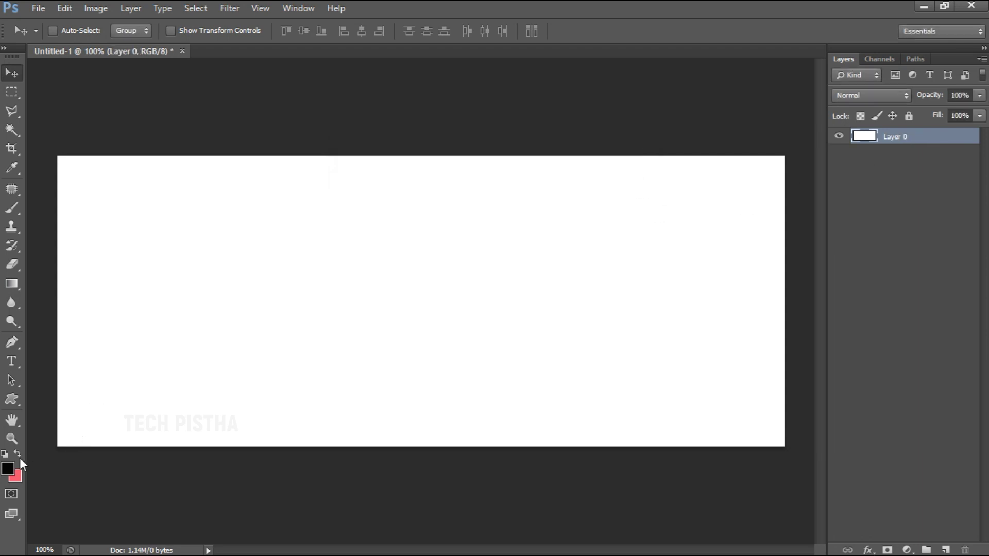
{"action": "double_click", "coordinate": [925, 135]}
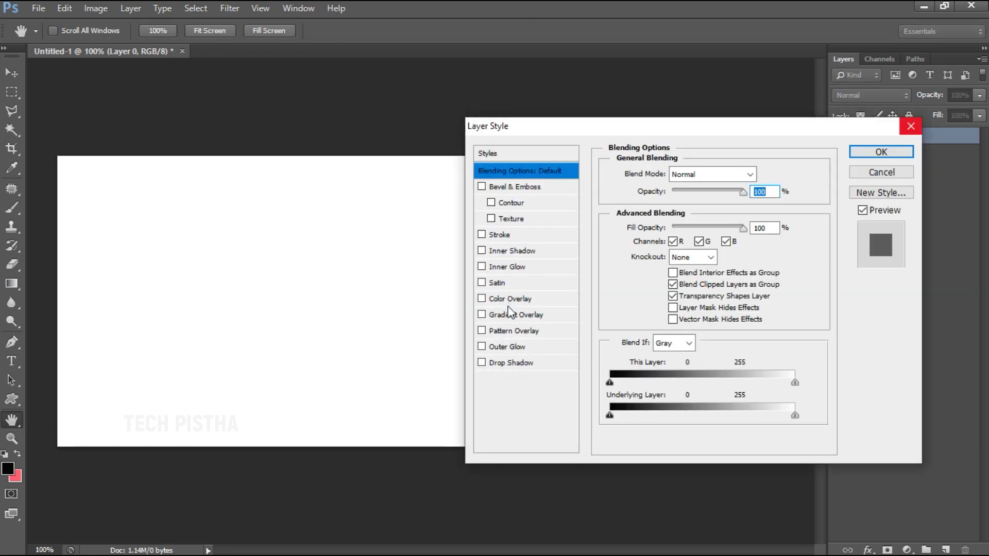
Step: Apply a dark grey #393939 Color Overlay to Layer 0
{"action": "left_click", "coordinate": [510, 298]}
{"action": "left_click", "coordinate": [767, 174]}
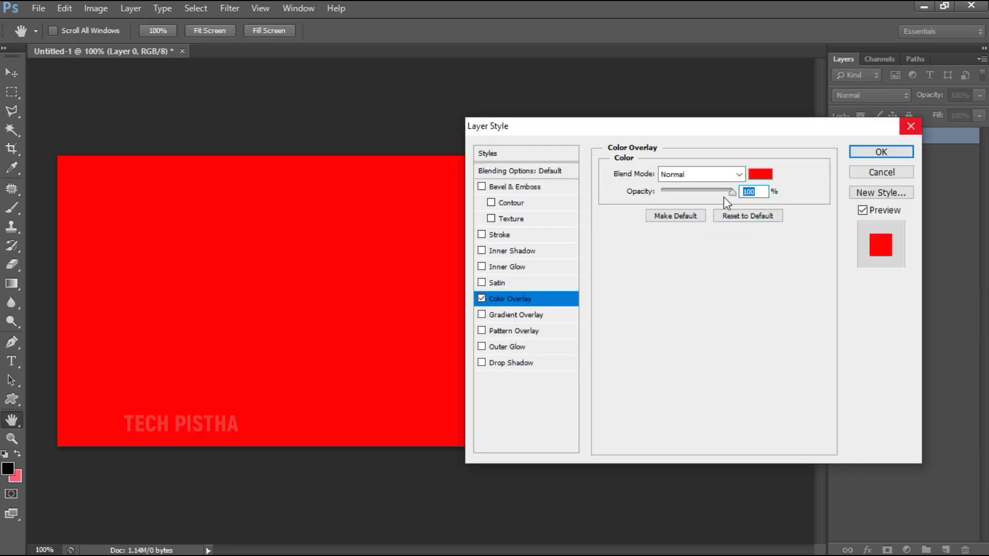
{"action": "mouse_move", "coordinate": [638, 324]}
{"action": "left_mouse_down"}
{"action": "mouse_move", "coordinate": [599, 347]}
{"action": "mouse_move", "coordinate": [601, 337]}
{"action": "left_mouse_up"}
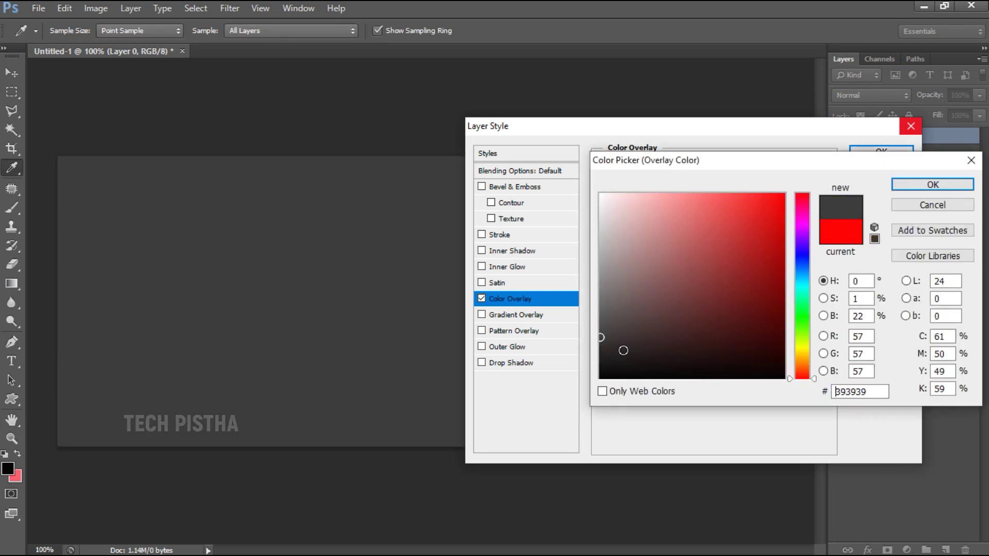
{"action": "left_click", "coordinate": [902, 185]}
{"action": "key", "text": "Return"}
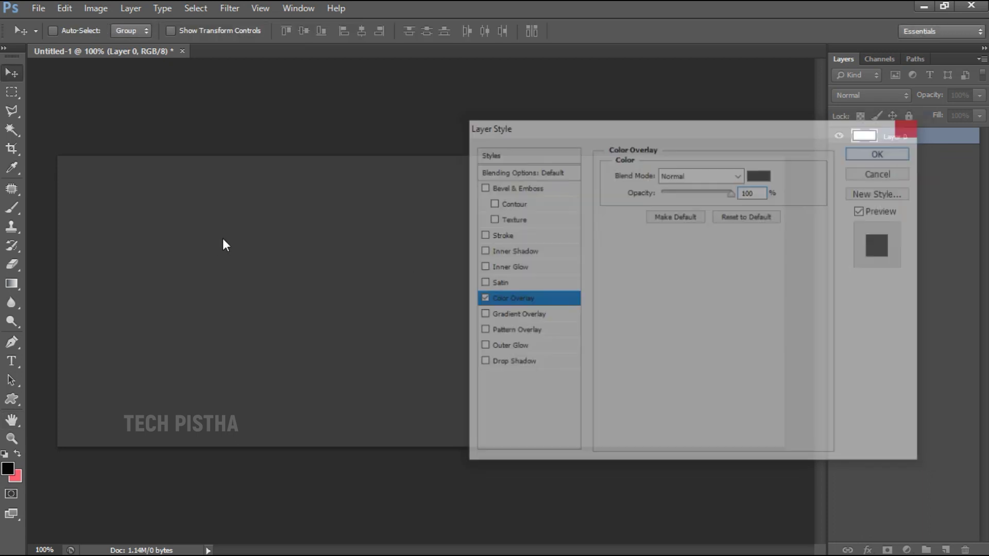
Step: Type 'METAL SHOP' on the canvas and move the text to the middle
{"action": "left_click", "coordinate": [12, 360]}
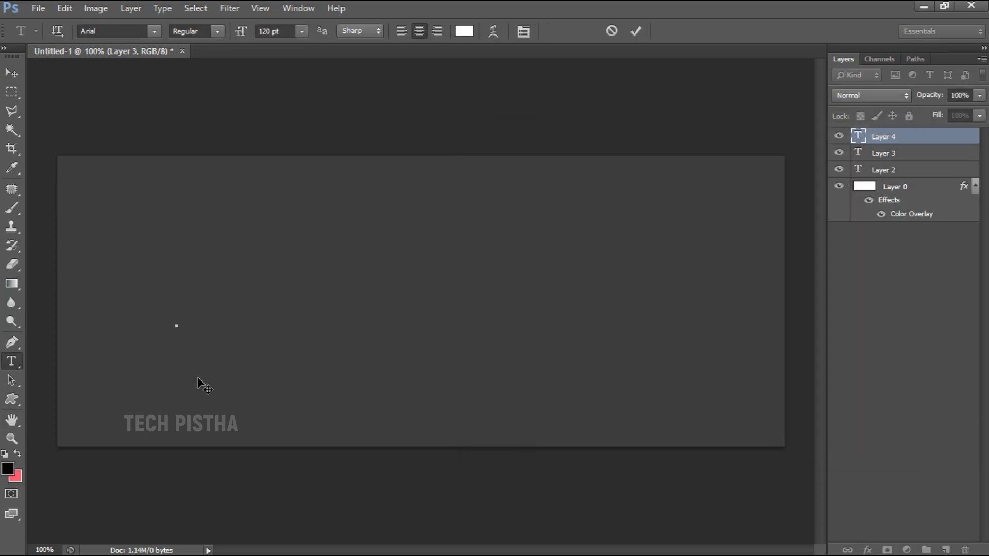
{"action": "type", "text": "ME   "}
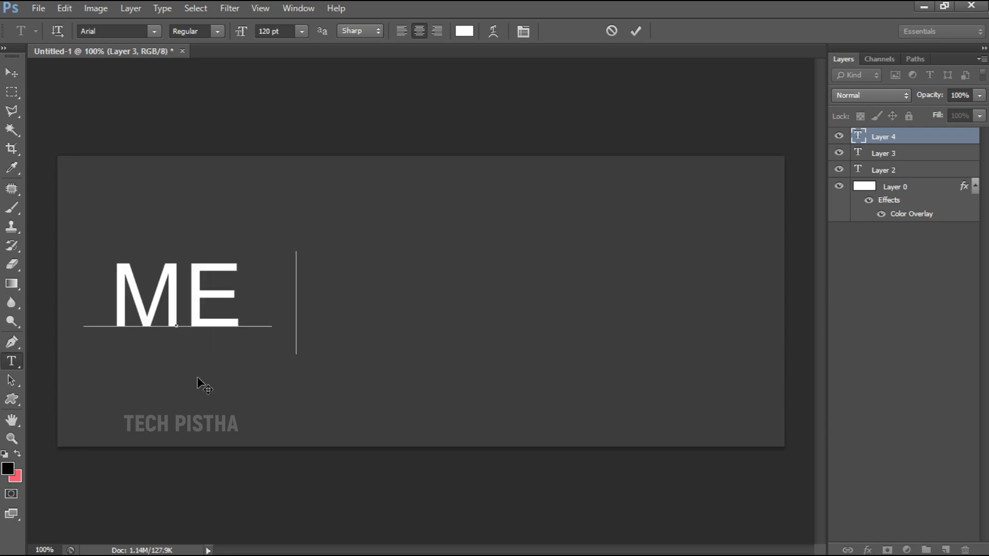
{"action": "type", "text": "L SHOP"}
{"action": "key", "text": "ctrl+Return"}
{"action": "key", "text": "v"}
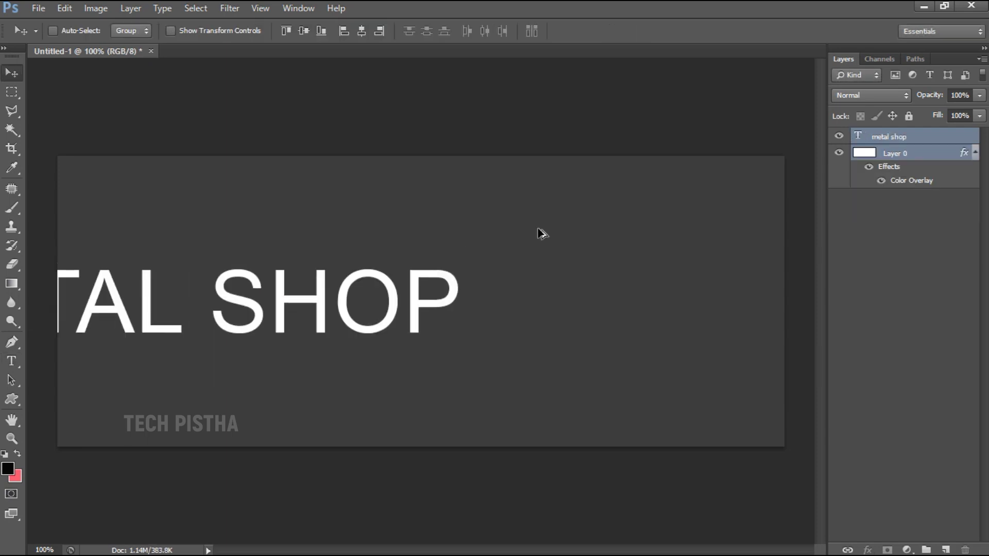
{"action": "right_click", "coordinate": [265, 317]}
{"action": "left_click", "coordinate": [266, 319]}
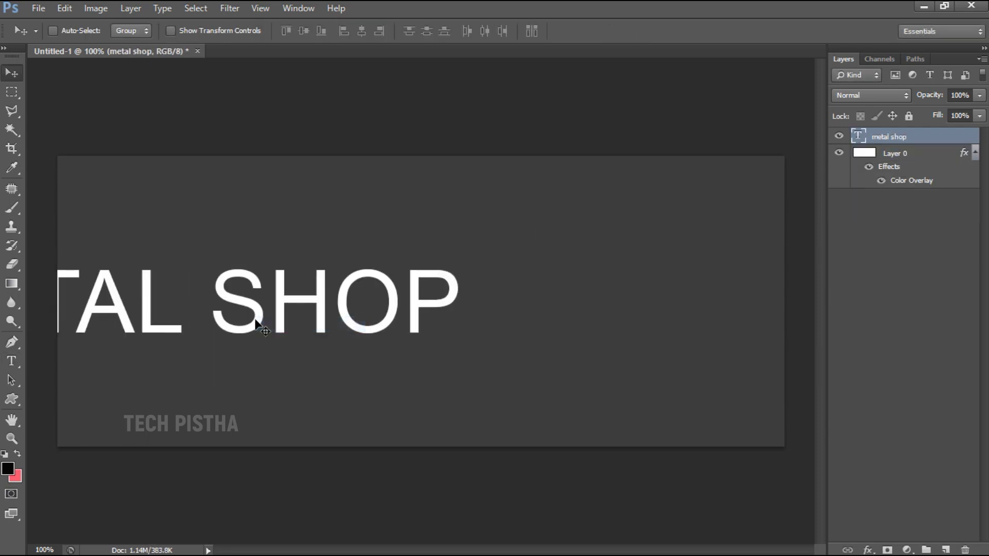
{"action": "left_click_drag", "start_coordinate": [257, 324], "coordinate": [511, 296]}
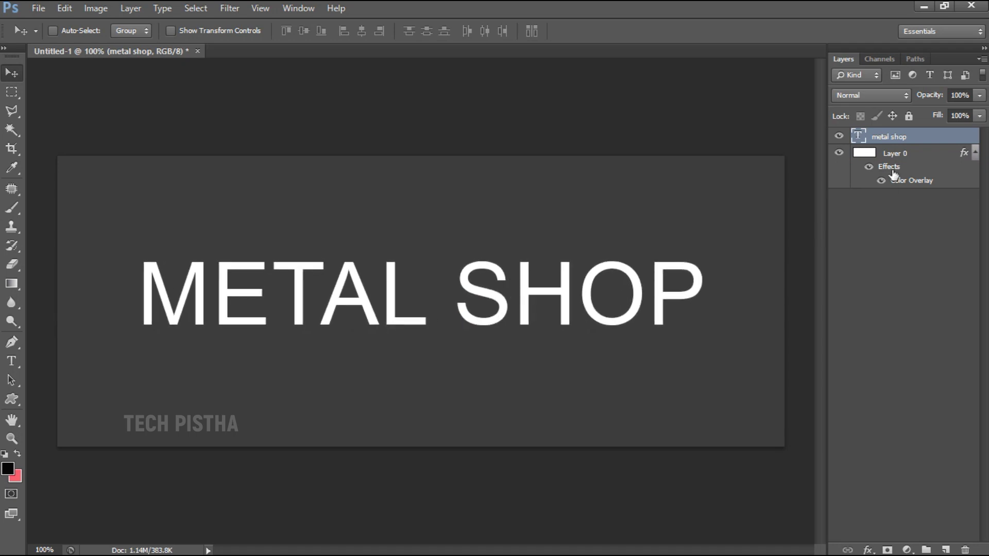
Step: Select all the METAL SHOP text, set it to Motorstrike at 130 pt, and commit
{"action": "key", "text": "t"}
{"action": "left_click", "coordinate": [315, 291]}
{"action": "key", "text": "ctrl+a"}
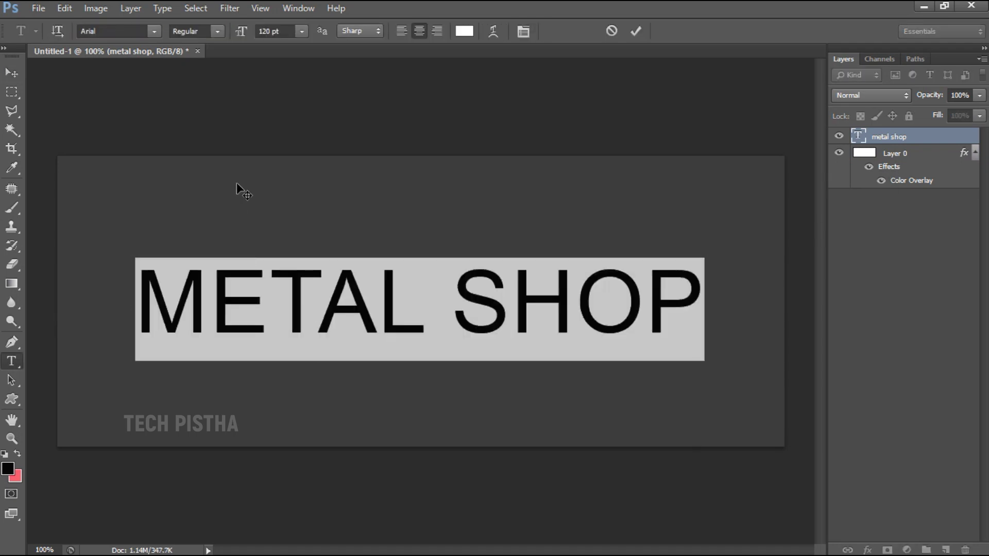
{"action": "left_click", "coordinate": [135, 32]}
{"action": "type", "text": "Motorstrike"}
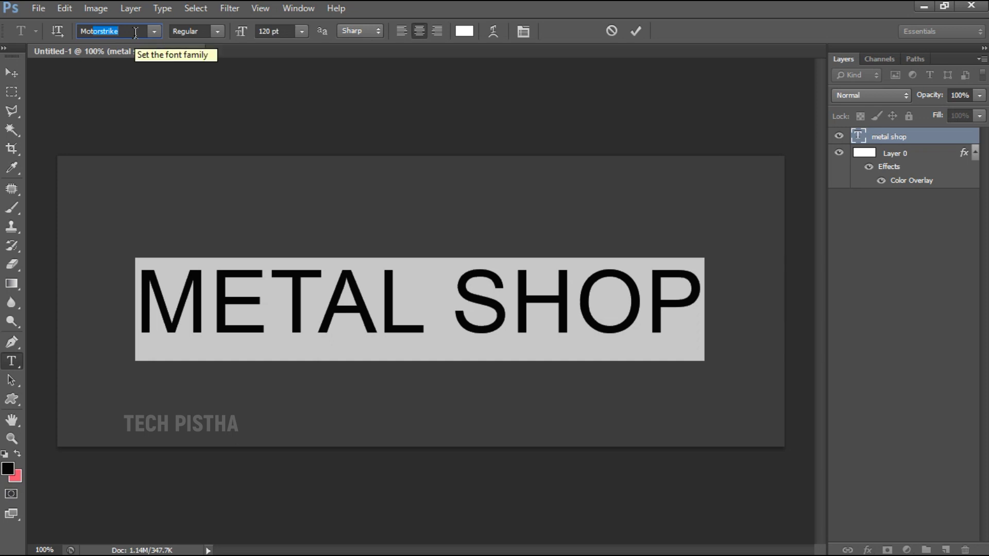
{"action": "key", "text": "Return"}
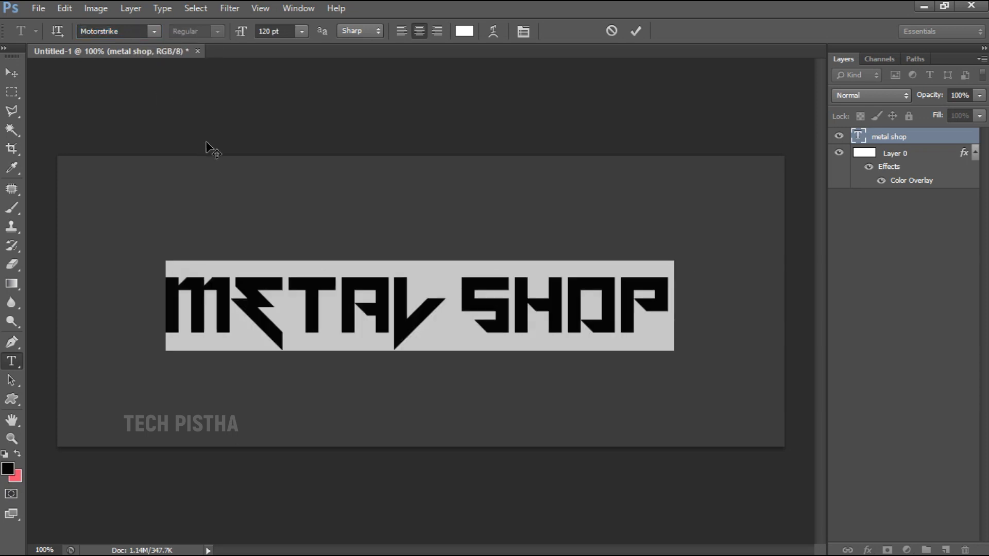
{"action": "key", "text": "ctrl+h"}
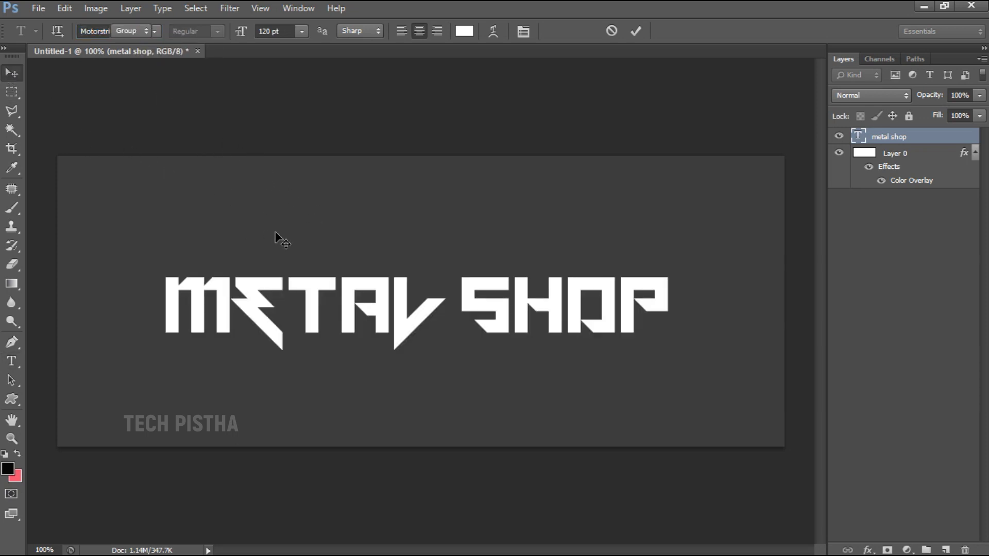
{"action": "key", "text": "ctrl+alt+shift+period"}
{"action": "key", "text": "ctrl+h"}
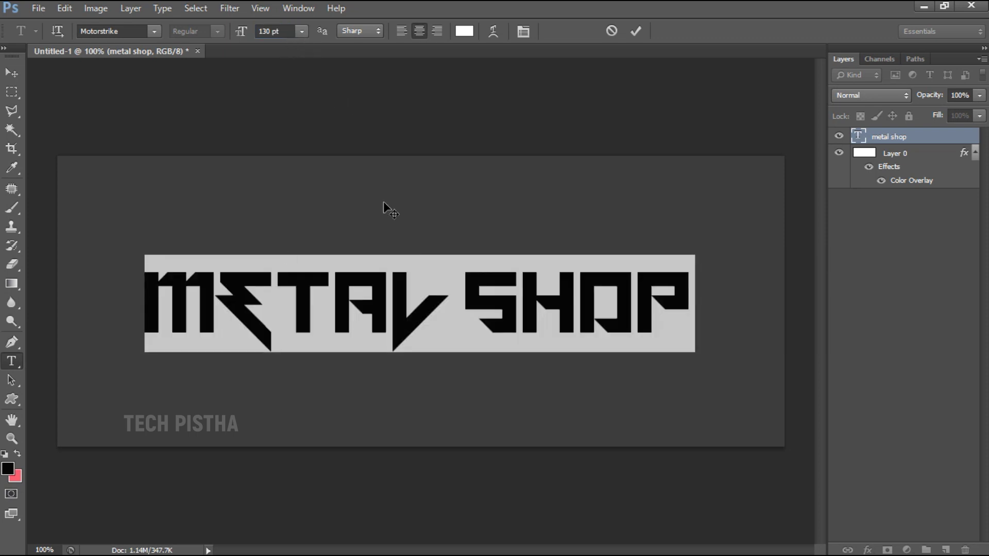
{"action": "key", "text": "ctrl+Return"}
{"action": "key", "text": "v"}
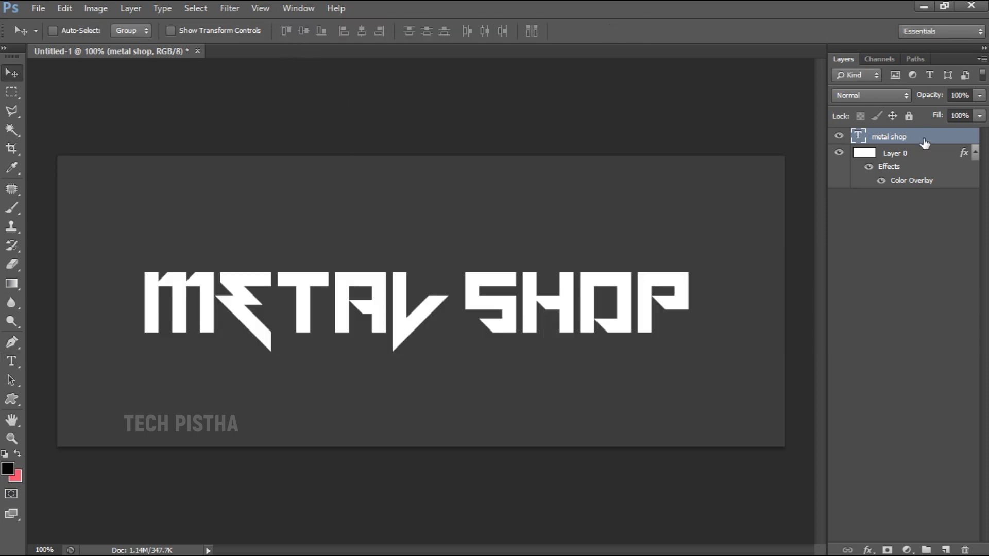
Step: Enable a Gradient Overlay on the metal shop layer and edit its gradient colours
{"action": "double_click", "coordinate": [924, 139]}
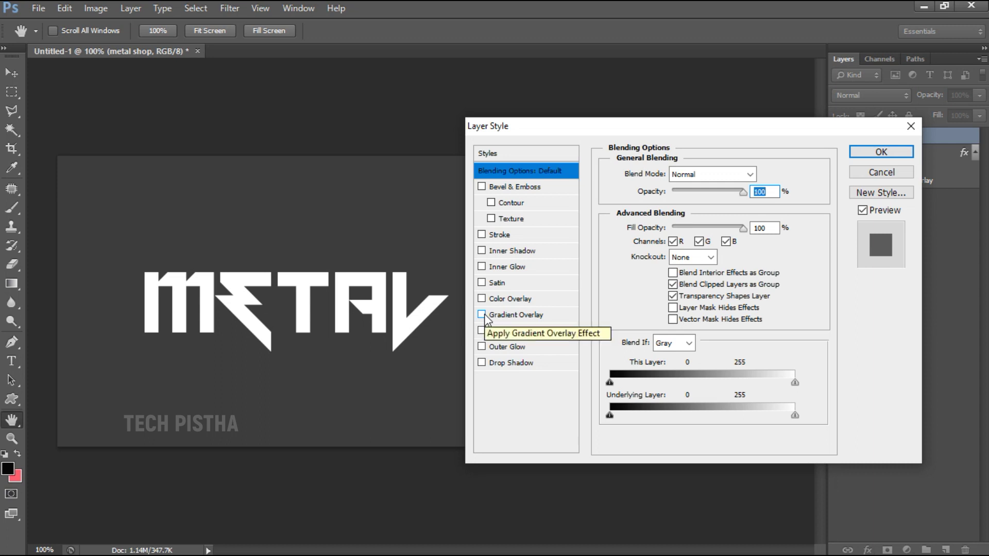
{"action": "left_click", "coordinate": [482, 314]}
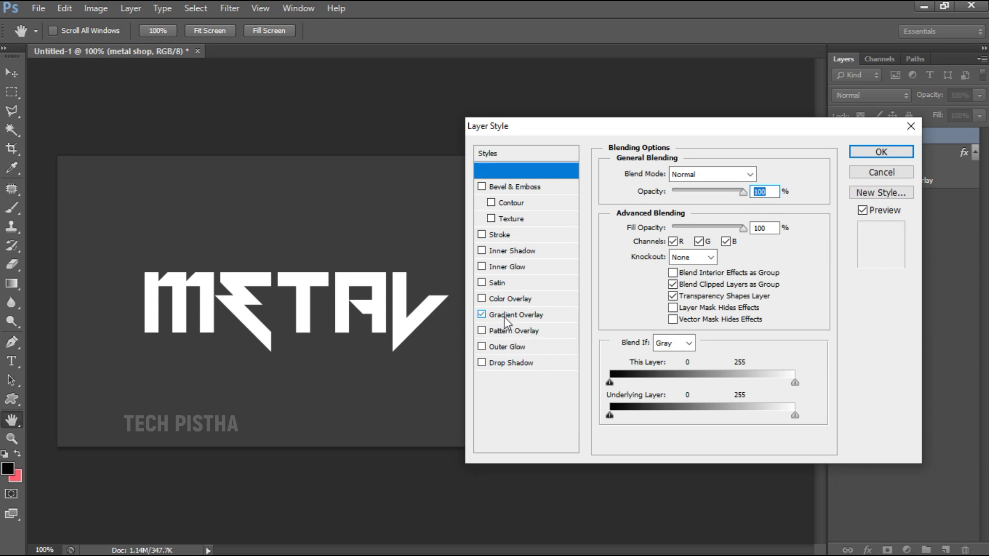
{"action": "left_click", "coordinate": [514, 315]}
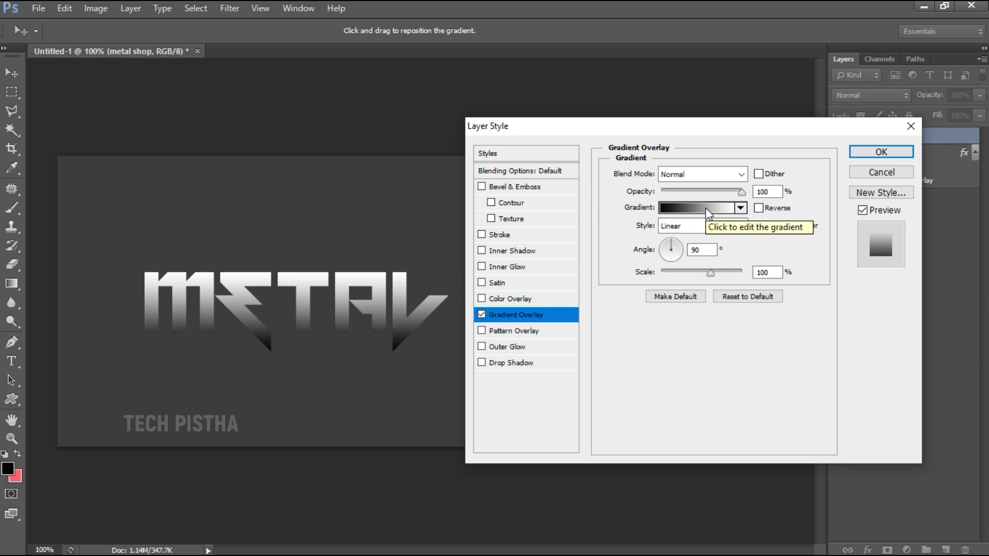
{"action": "left_click", "coordinate": [707, 209]}
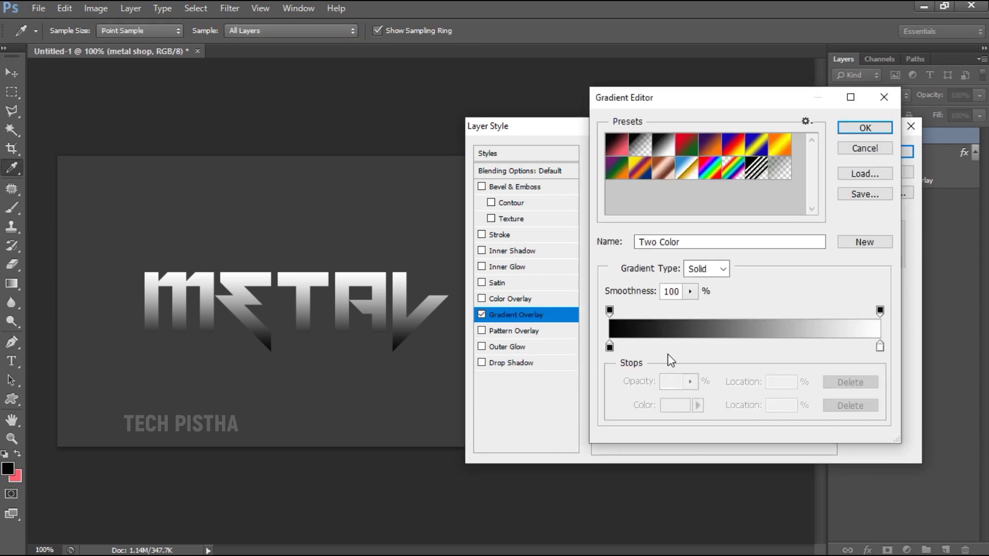
Step: Set the left gradient stop to d2d2d2, then add stops of 848484 and d2d2d2
{"action": "left_click", "coordinate": [609, 347]}
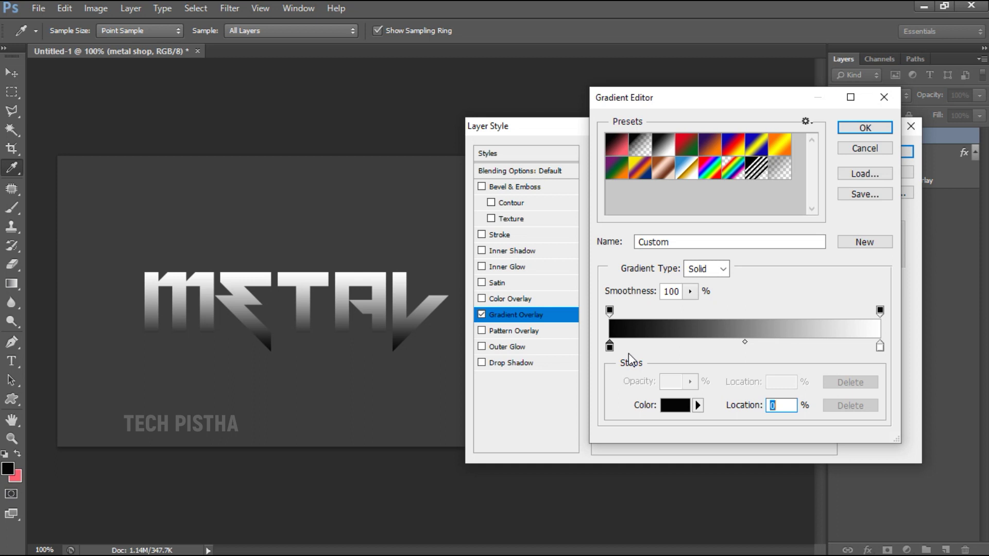
{"action": "left_click", "coordinate": [669, 405]}
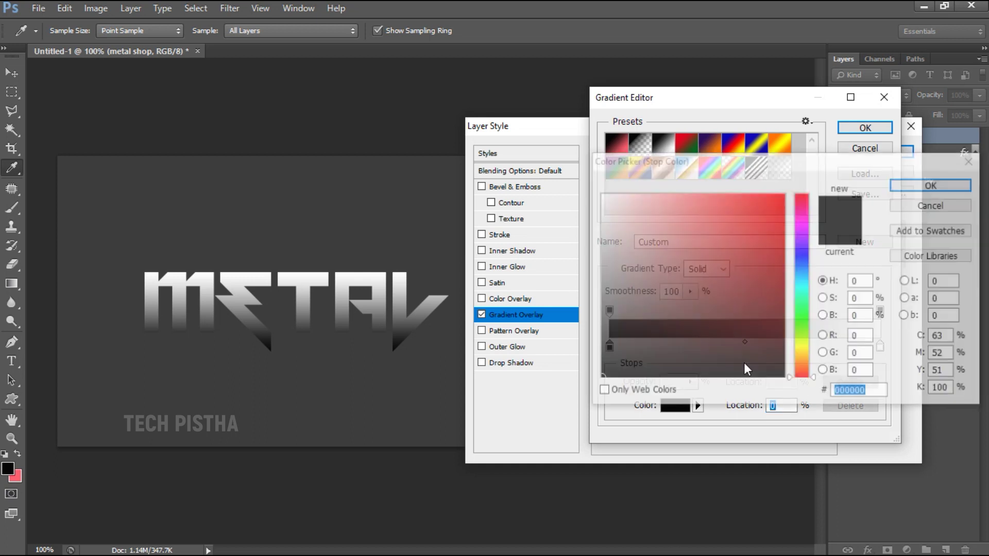
{"action": "type", "text": "d2d"}
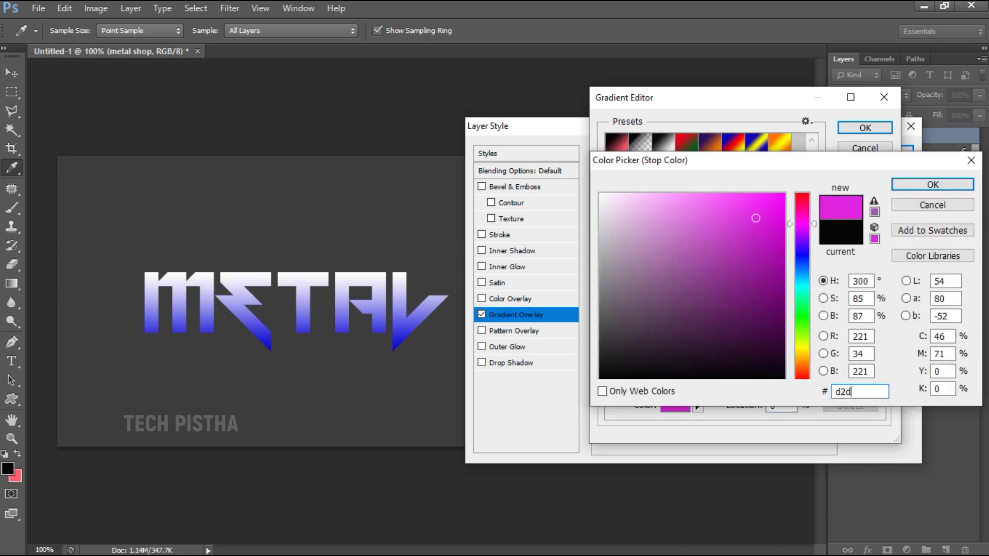
{"action": "type", "text": "2d2"}
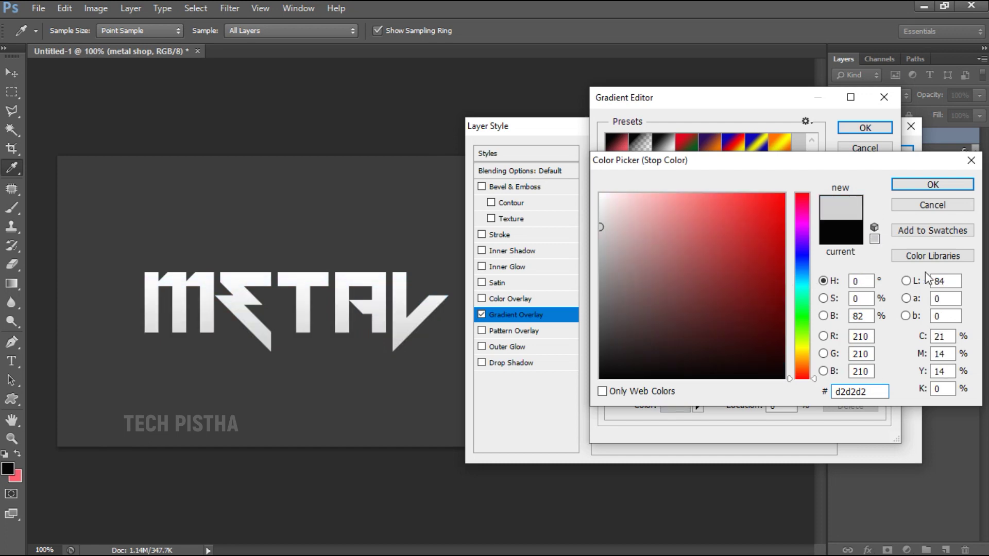
{"action": "left_click", "coordinate": [933, 184]}
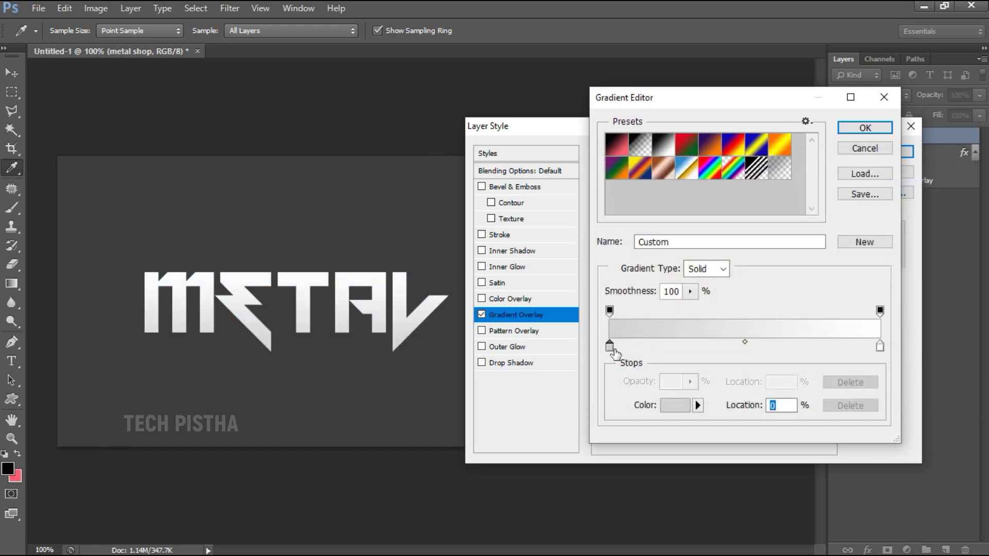
{"action": "left_click", "coordinate": [667, 349]}
{"action": "left_click", "coordinate": [681, 406]}
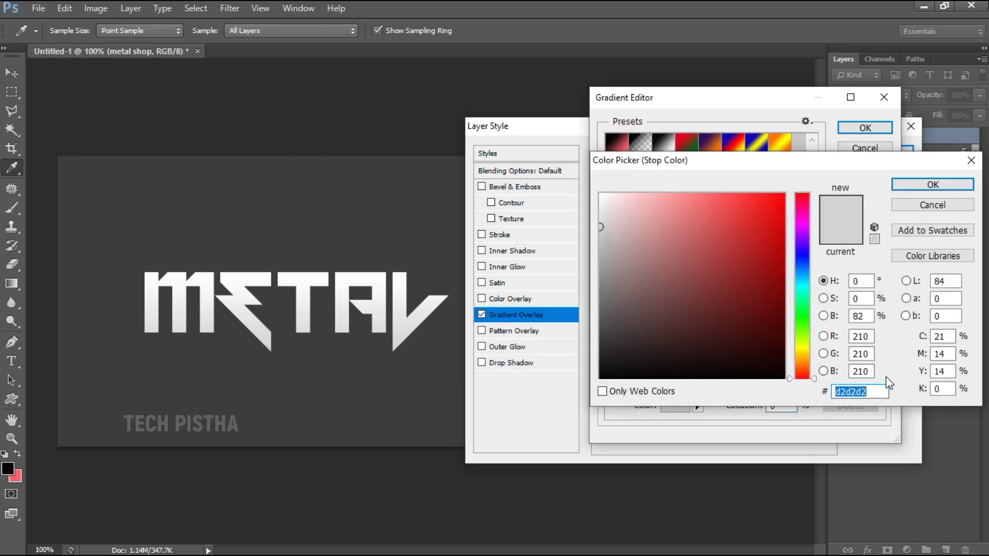
{"action": "type", "text": "848484"}
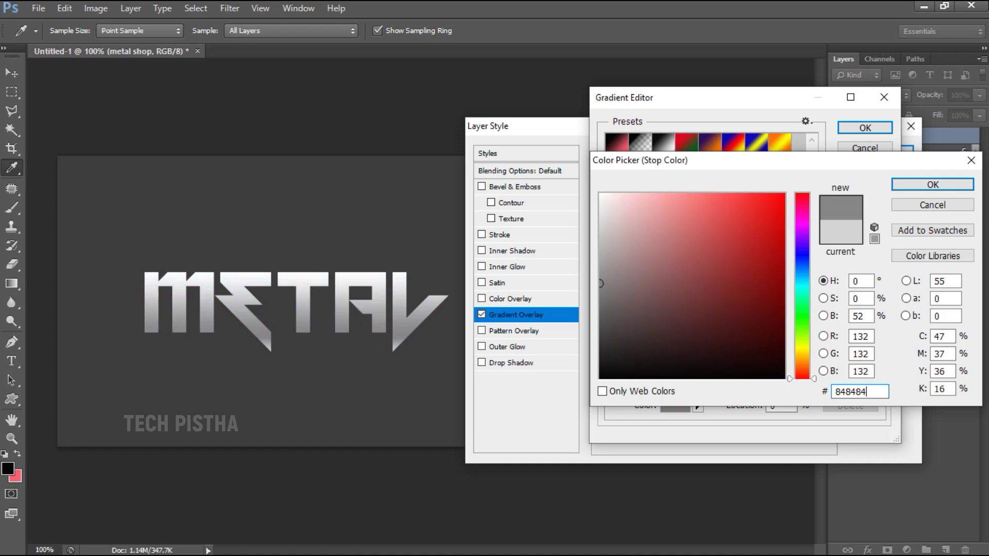
{"action": "left_click", "coordinate": [933, 185]}
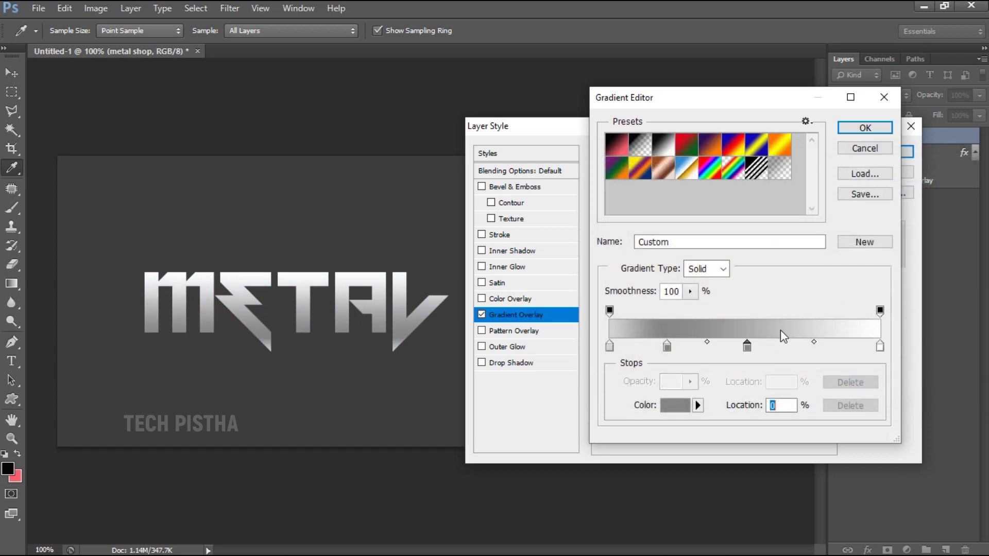
{"action": "double_click", "coordinate": [747, 345]}
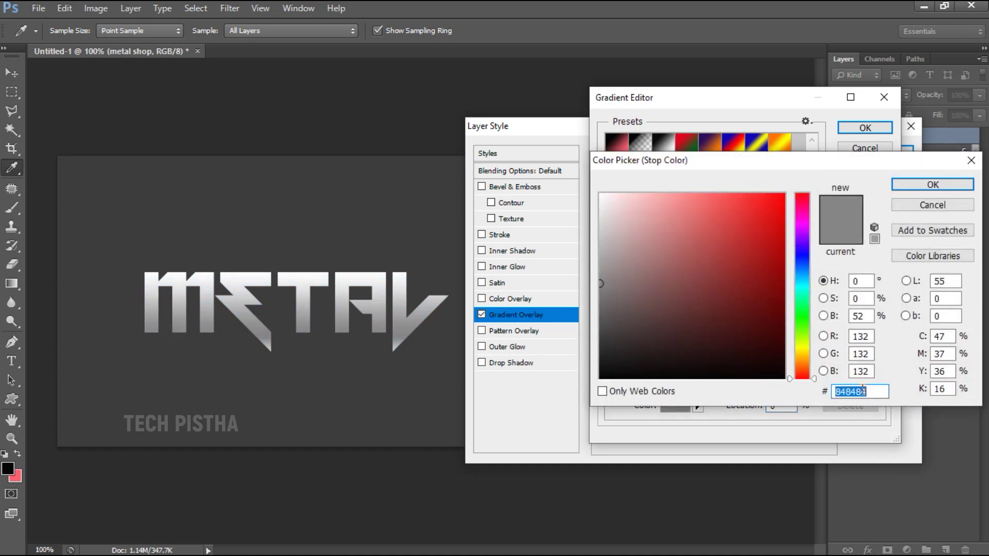
{"action": "type", "text": "d"}
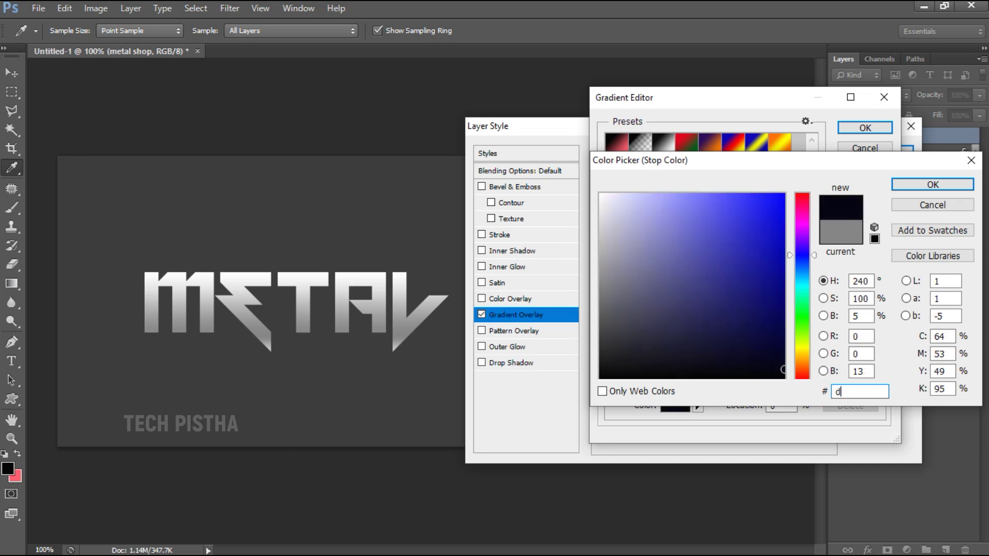
{"action": "type", "text": "2d2d2"}
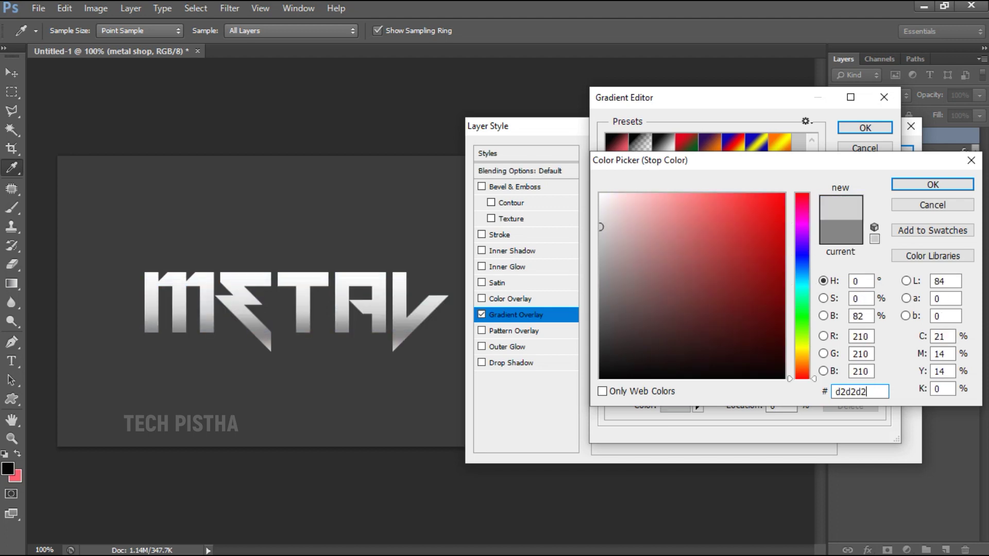
{"action": "left_click", "coordinate": [930, 184]}
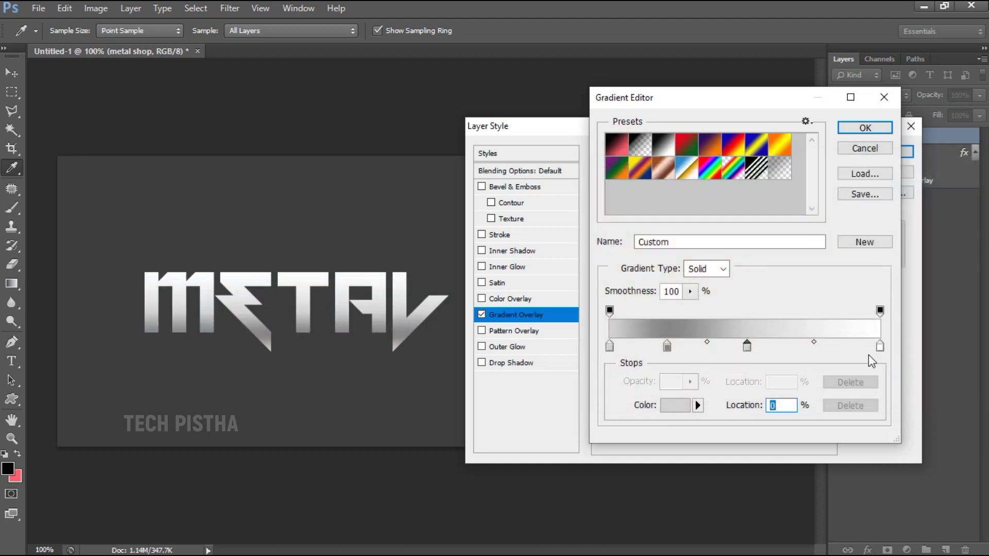
Step: Add another 848484 stop, set the rightmost stop to d2d2d2, and accept the gradient
{"action": "left_click", "coordinate": [802, 348]}
{"action": "left_click", "coordinate": [688, 406]}
{"action": "type", "text": "848484"}
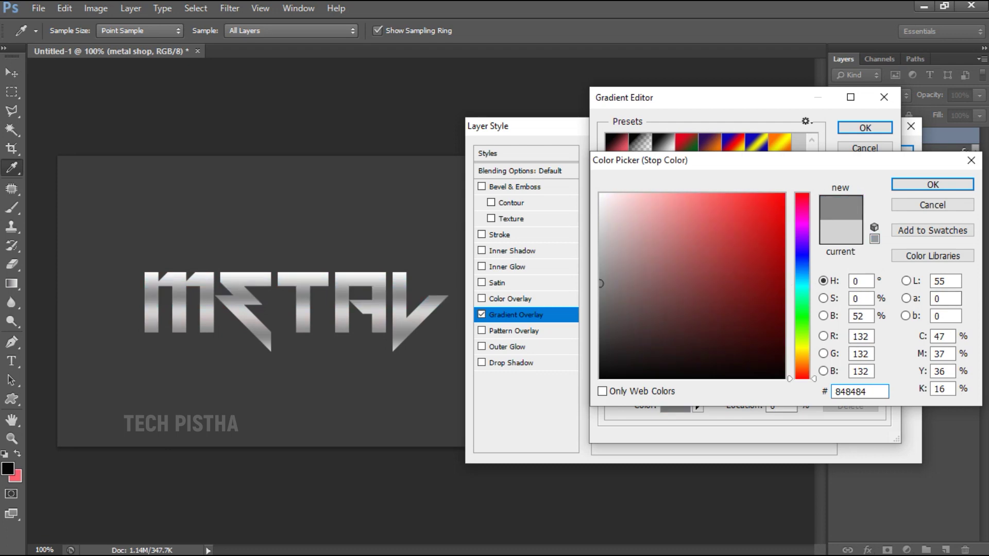
{"action": "left_click", "coordinate": [932, 184]}
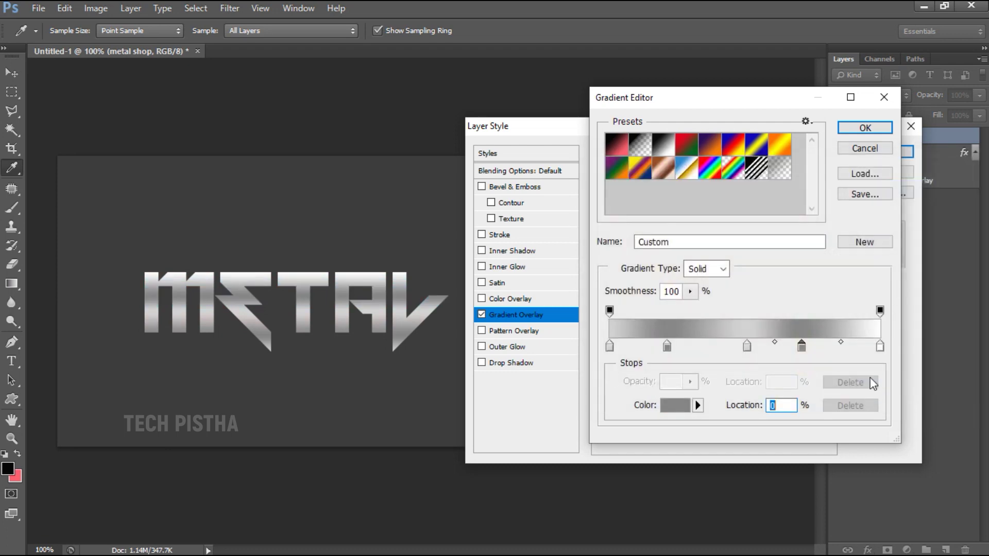
{"action": "left_click", "coordinate": [880, 349]}
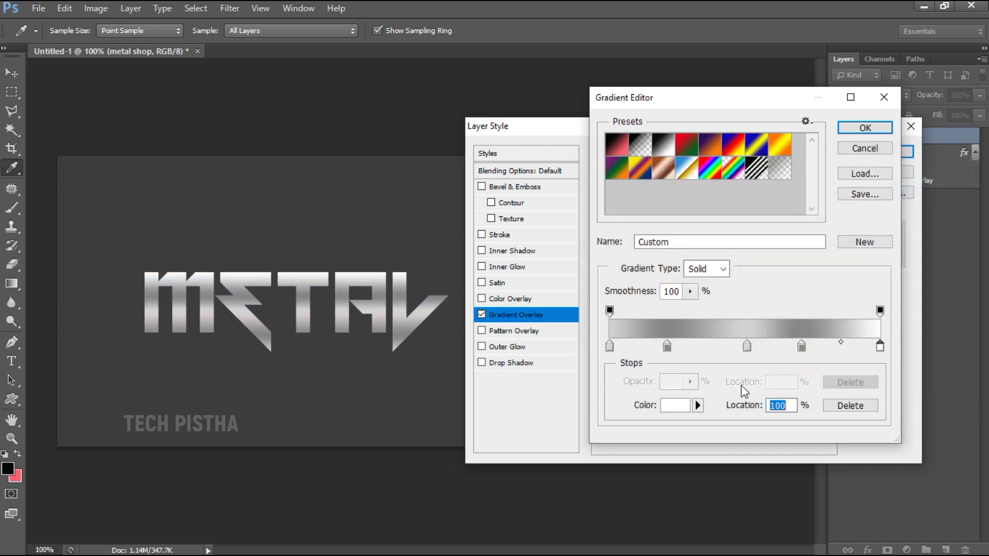
{"action": "left_click", "coordinate": [674, 405]}
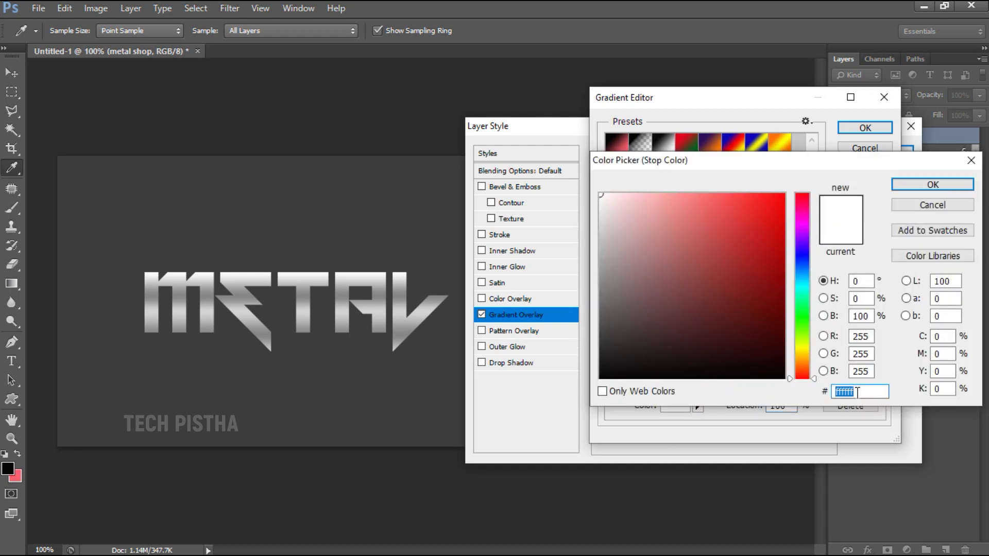
{"action": "type", "text": "d2d2d2"}
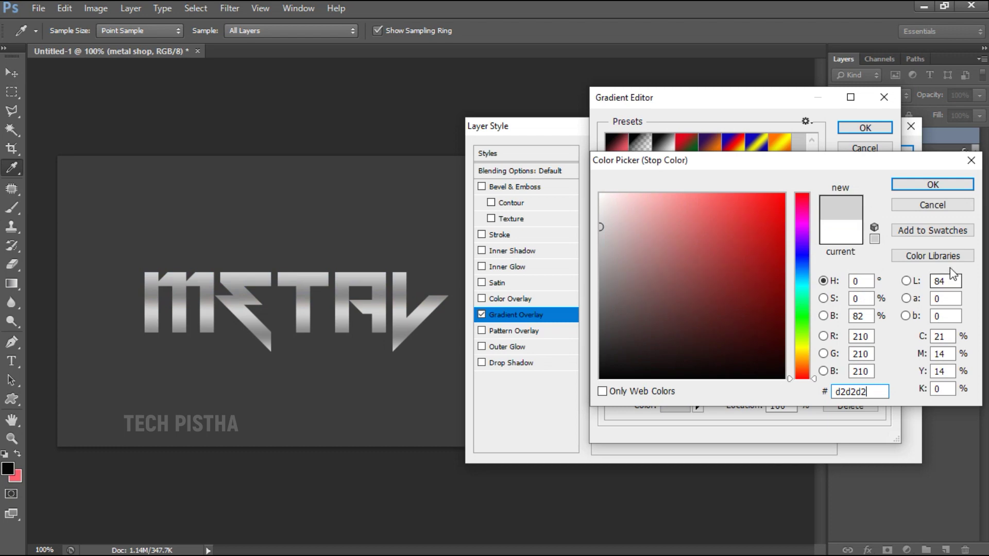
{"action": "left_click", "coordinate": [932, 184]}
{"action": "left_click", "coordinate": [865, 128]}
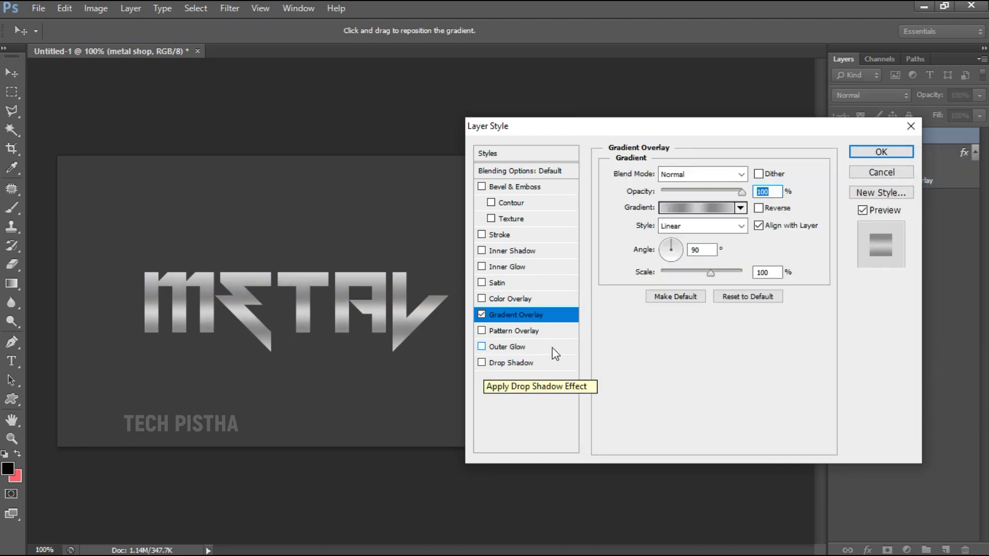
Step: Turn on Drop Shadow with 10 px distance, 20% spread and 10 px size
{"action": "left_click", "coordinate": [490, 362]}
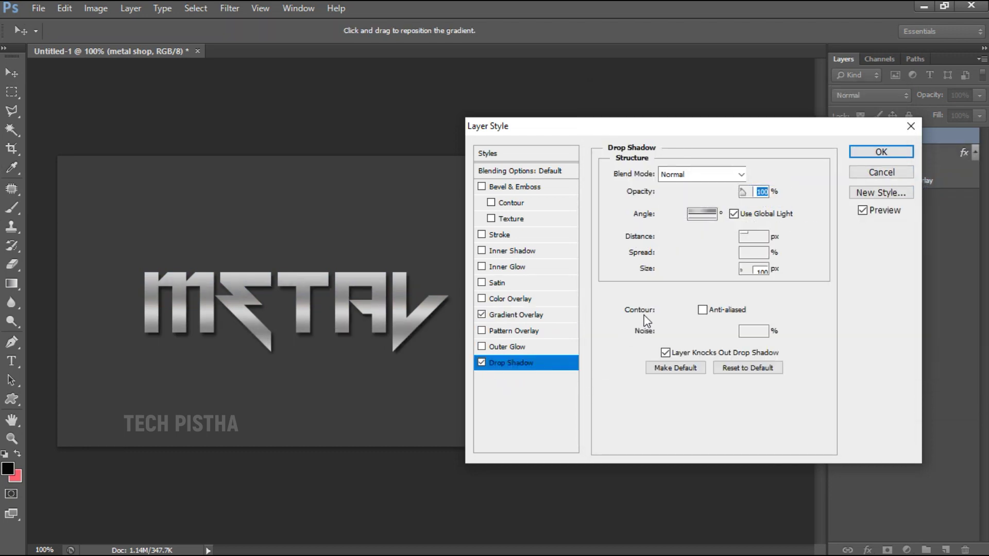
{"action": "double_click", "coordinate": [753, 236]}
{"action": "type", "text": "1"}
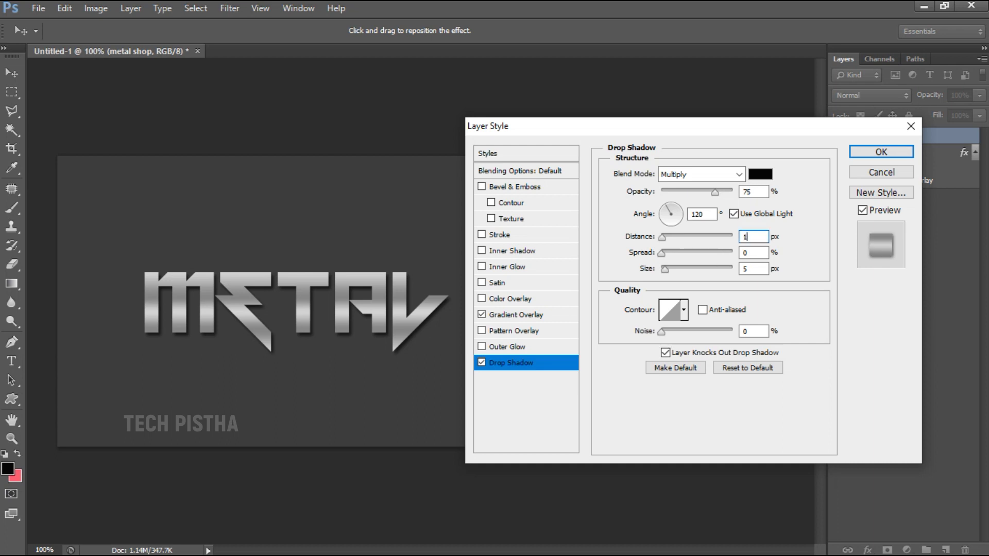
{"action": "type", "text": "0"}
{"action": "key", "text": "Tab"}
{"action": "type", "text": "20"}
{"action": "key", "text": "Tab"}
{"action": "type", "text": "10"}
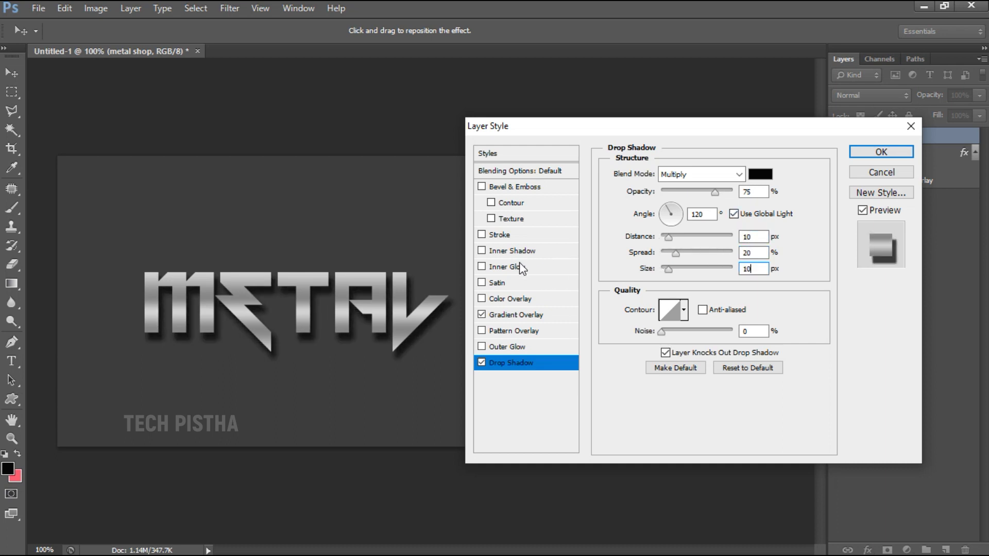
Step: Add a 1 px Stroke and switch its Fill Type to Gradient
{"action": "left_click", "coordinate": [486, 235]}
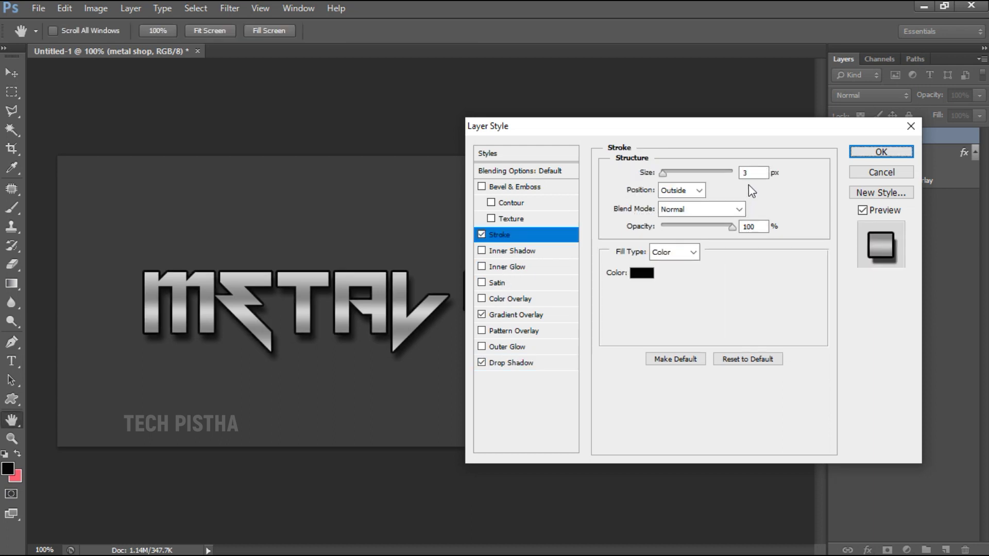
{"action": "double_click", "coordinate": [752, 173]}
{"action": "type", "text": "1"}
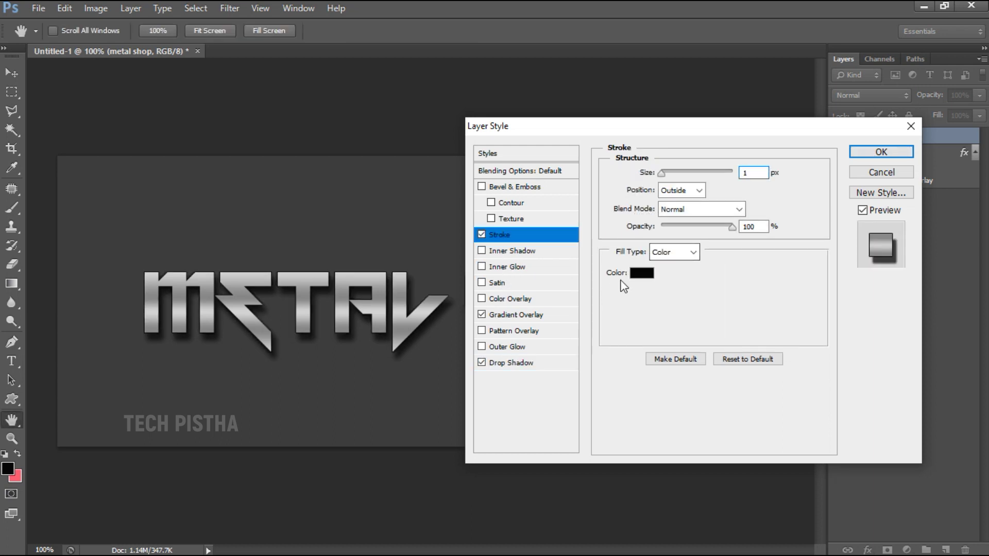
{"action": "left_click", "coordinate": [693, 253]}
{"action": "left_click", "coordinate": [685, 271]}
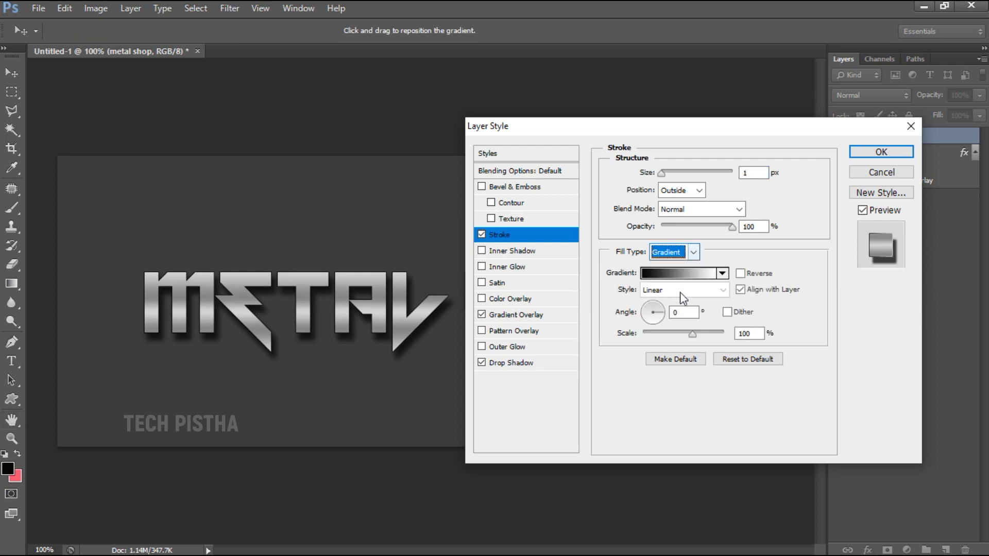
Step: Turn on Bevel & Emboss with an anti-aliased ring Gloss Contour and Normal highlight mode
{"action": "left_click", "coordinate": [517, 187]}
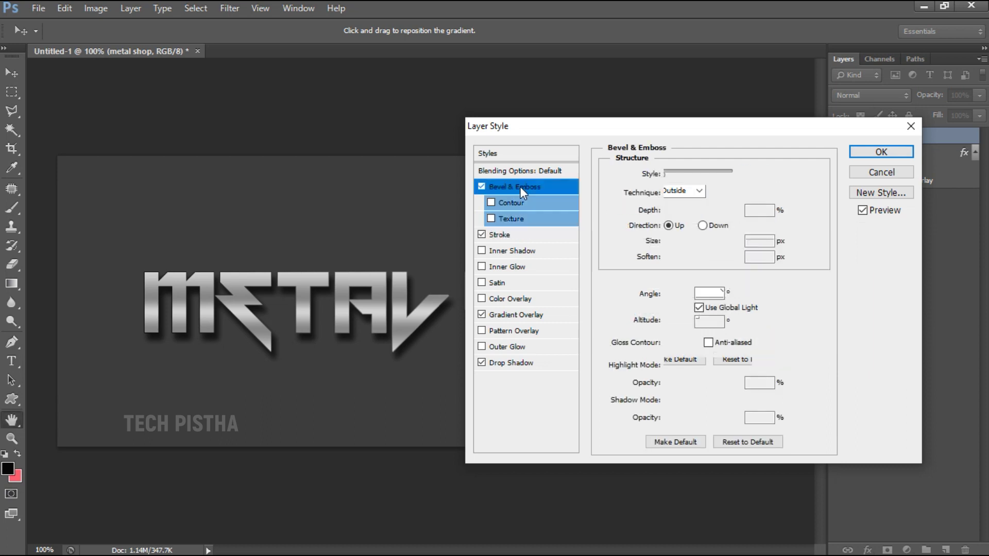
{"action": "left_click", "coordinate": [689, 343]}
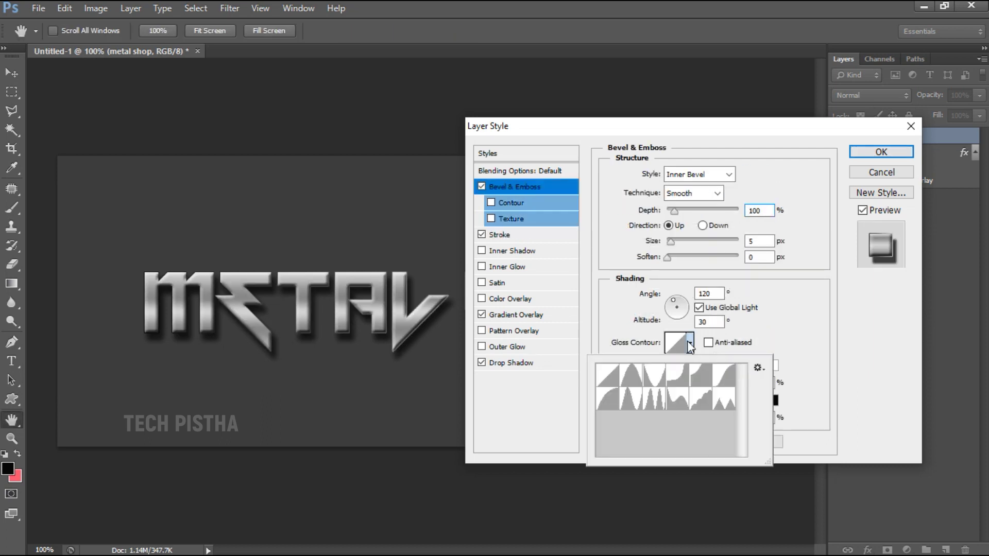
{"action": "left_click", "coordinate": [631, 399]}
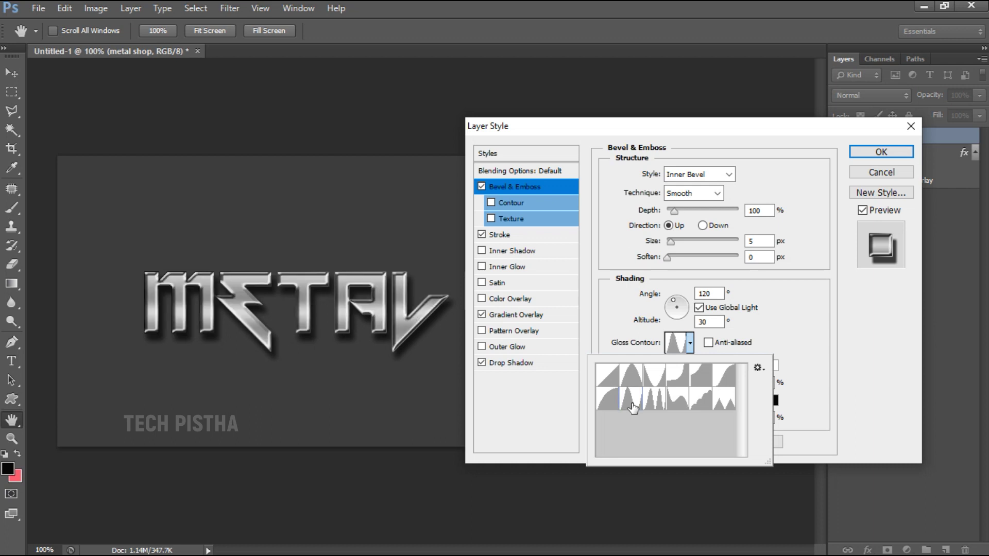
{"action": "left_click", "coordinate": [708, 342]}
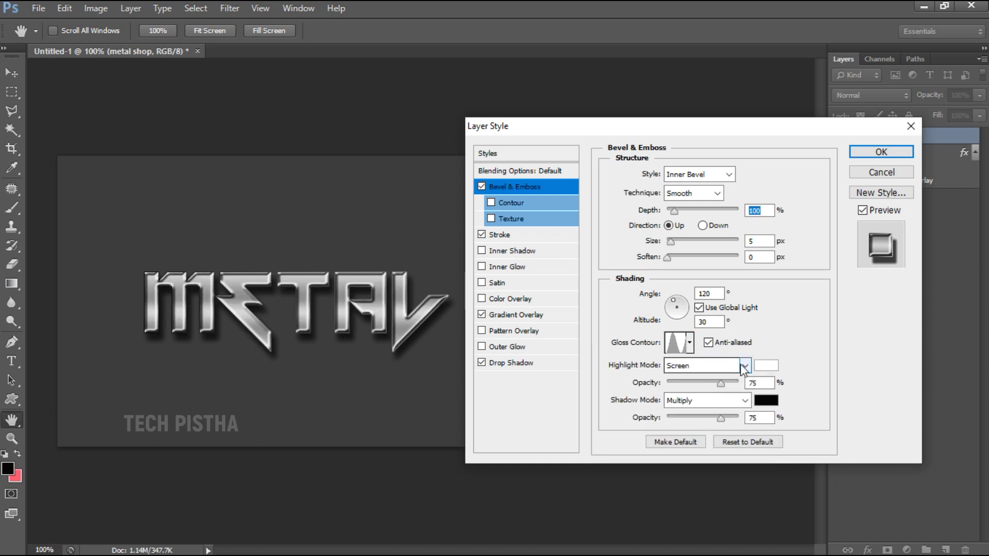
{"action": "left_click", "coordinate": [744, 366]}
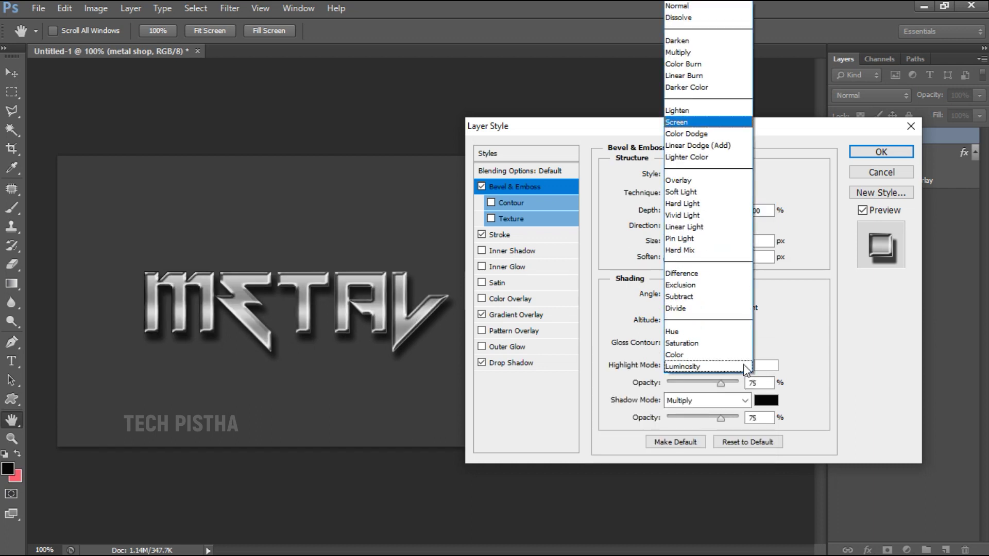
{"action": "left_click", "coordinate": [819, 335]}
{"action": "left_click", "coordinate": [744, 366]}
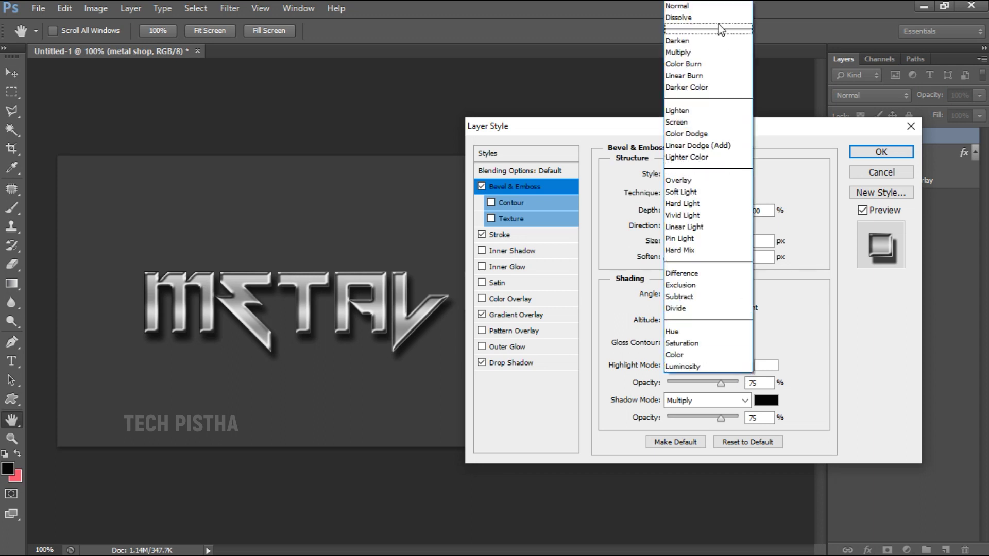
{"action": "left_click", "coordinate": [704, 6]}
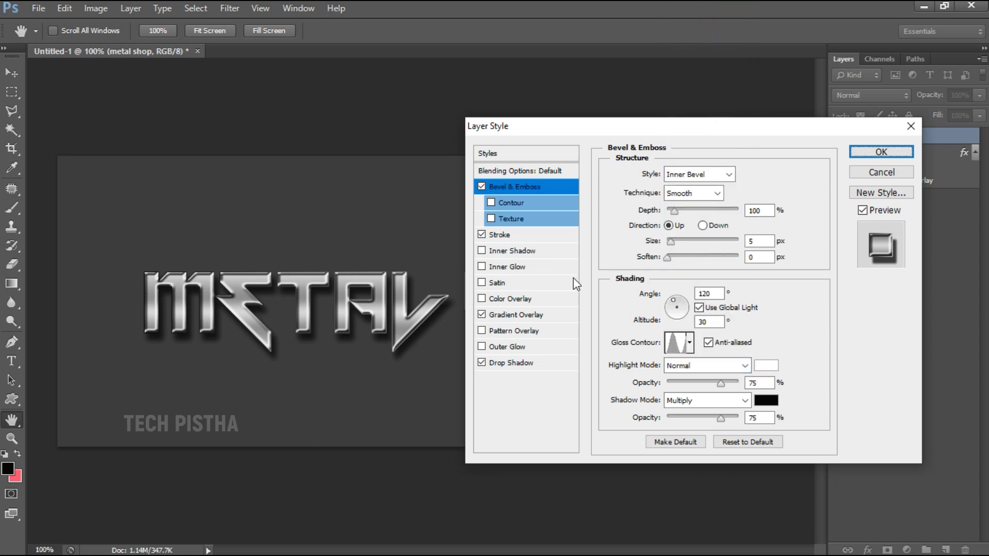
Step: Confirm the Layer Style dialog to apply all four chrome effects to the METAL SHOP text
{"action": "left_click", "coordinate": [877, 157]}
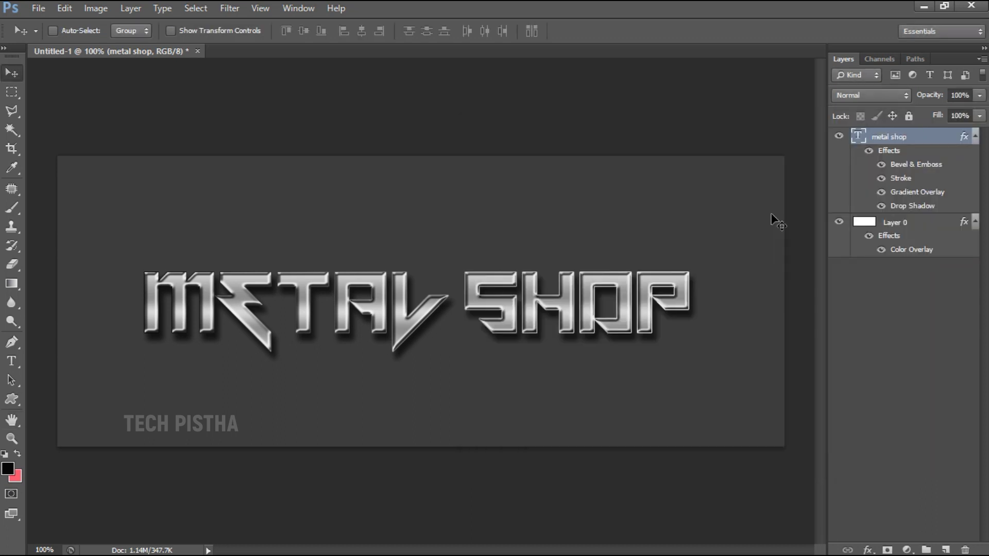